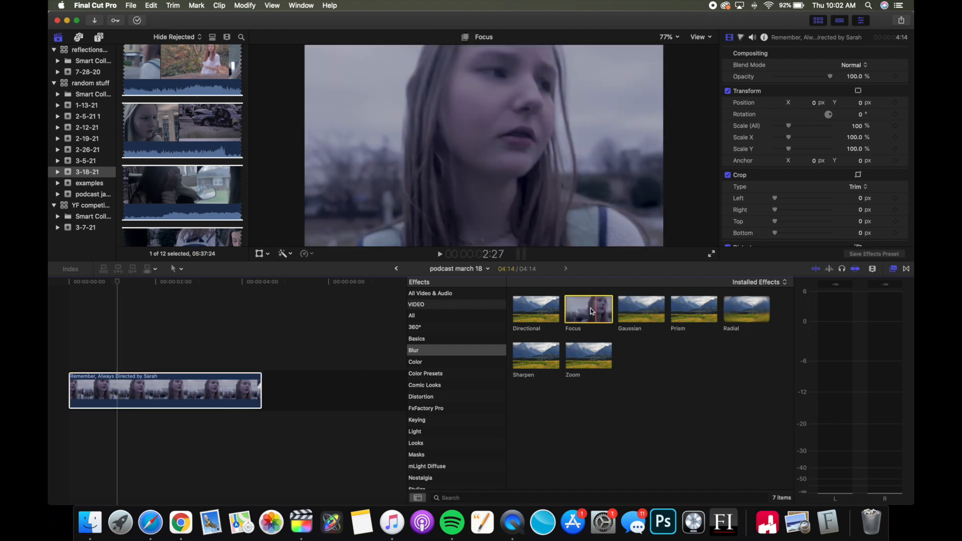
- Apply the Focus blur to the clip with its in-focus centre on her face
drag(583, 314, 193, 391)
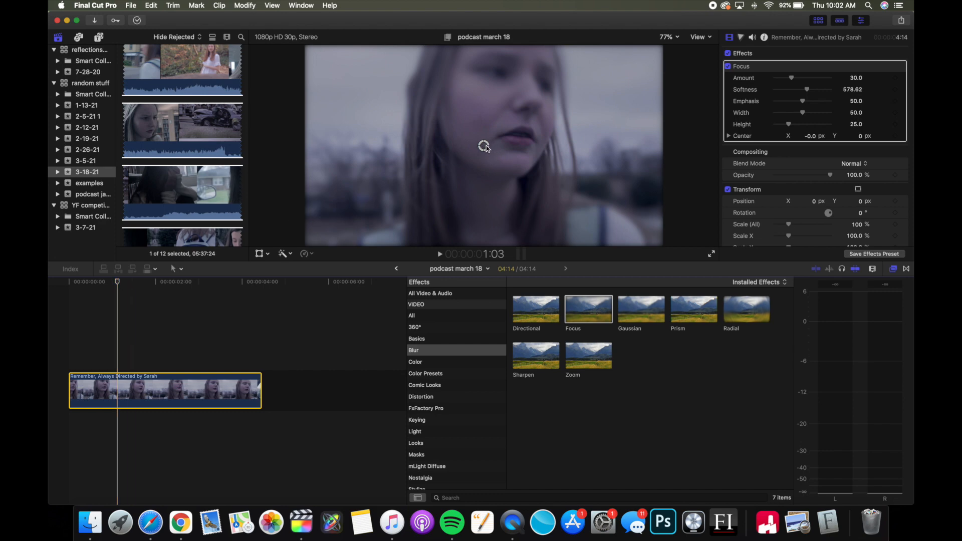
drag(485, 145, 513, 100)
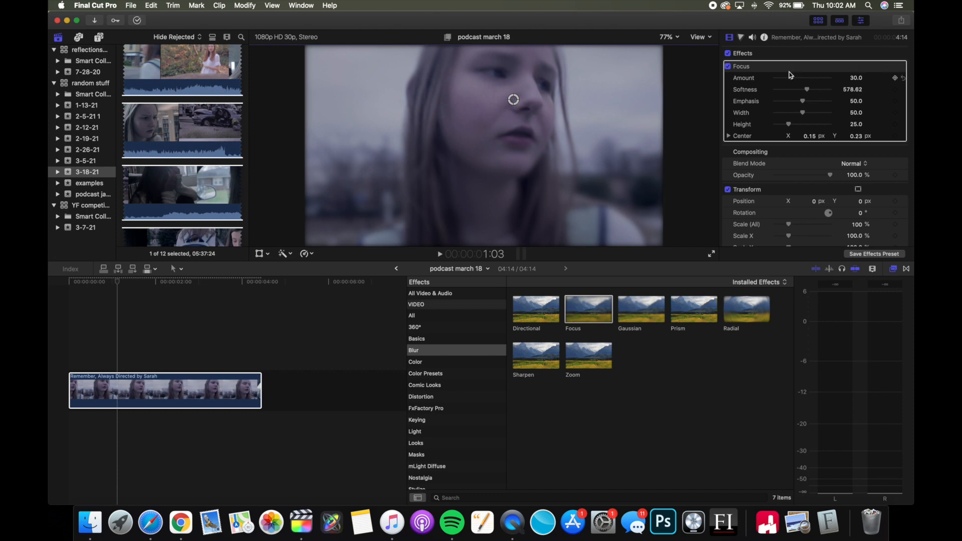
- Weaken the background blur and make the in-focus area wider and taller
drag(792, 78, 785, 79)
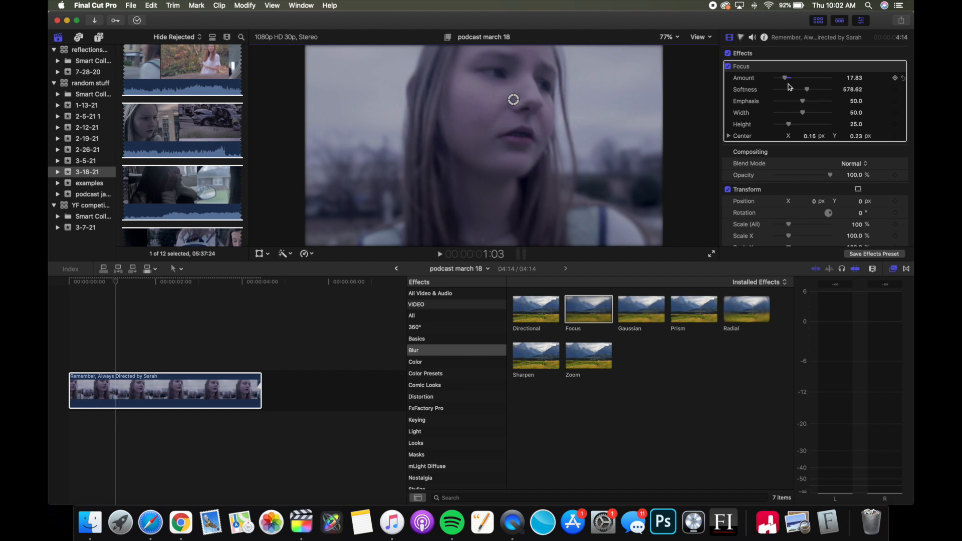
drag(803, 113, 809, 116)
drag(790, 125, 816, 127)
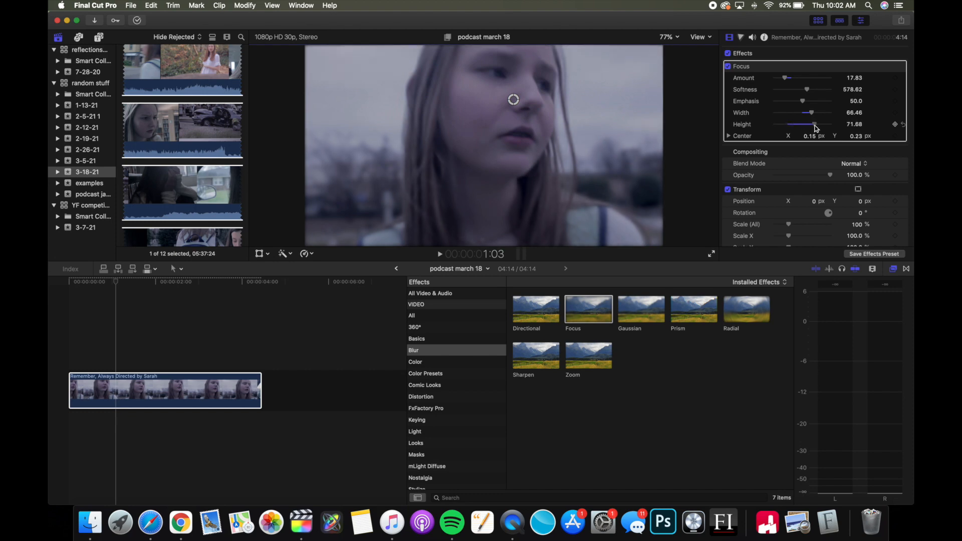
mouse_move(118, 286)
mouse_down()
mouse_move(166, 291)
mouse_move(116, 296)
mouse_up()
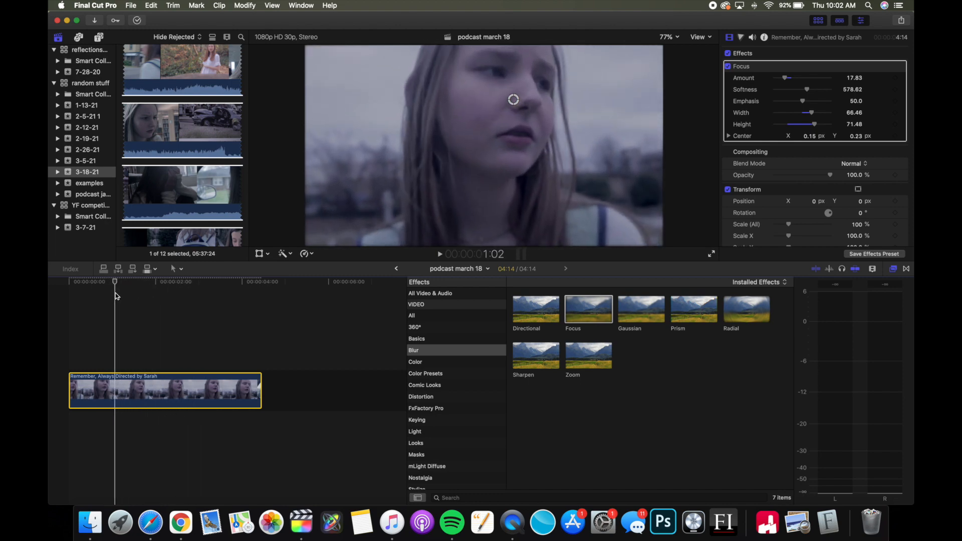
drag(117, 288, 76, 288)
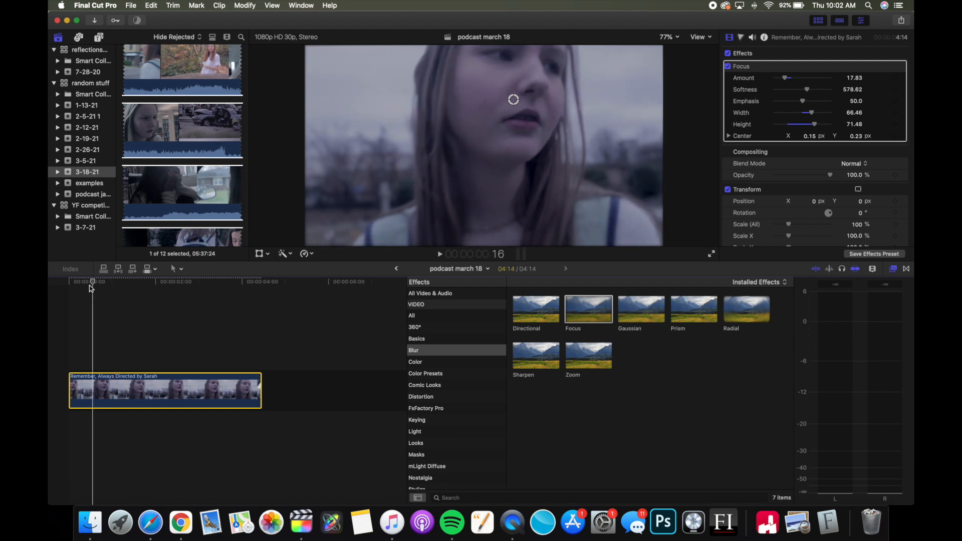
mouse_move(828, 135)
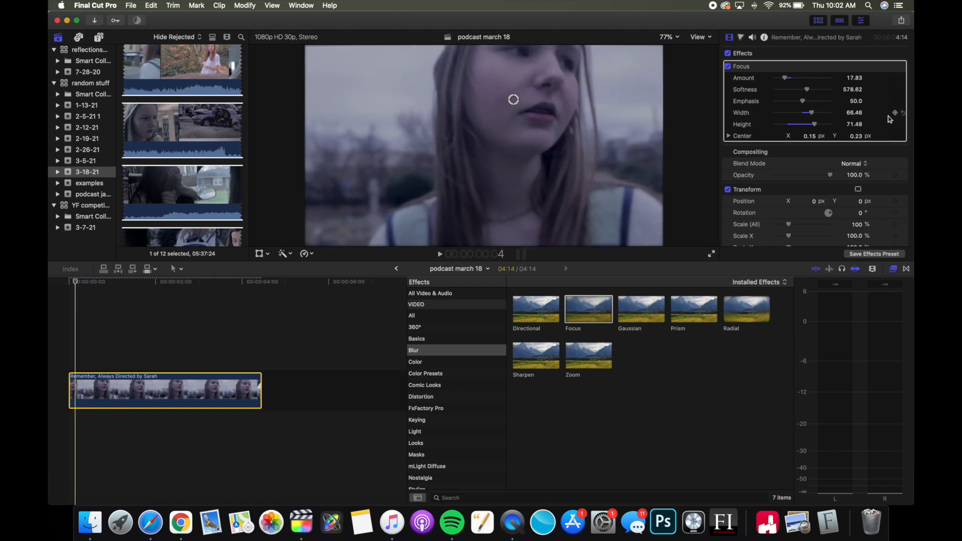
- Keyframe the Focus centre so the sharp area stays on her face through the clip
click(896, 137)
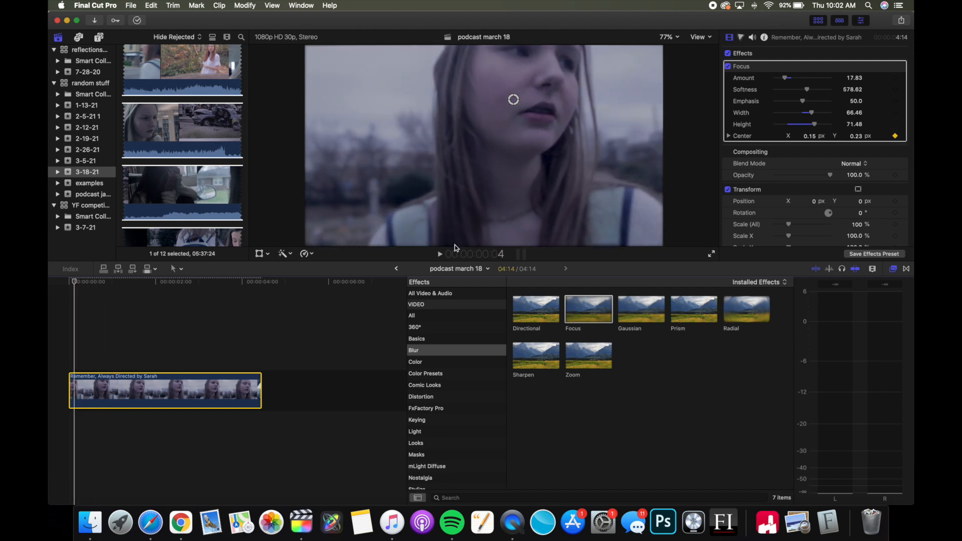
drag(76, 284, 109, 284)
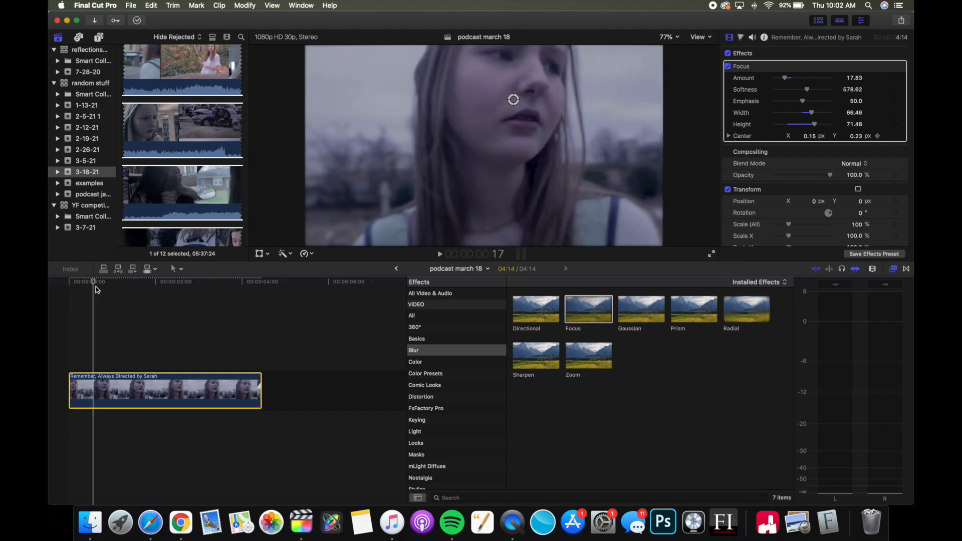
drag(513, 102, 511, 96)
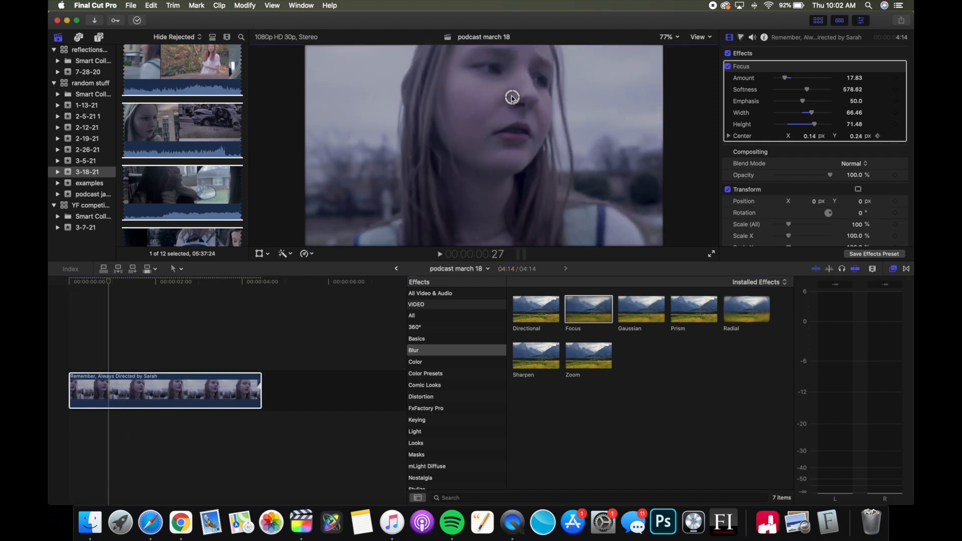
drag(110, 285, 156, 285)
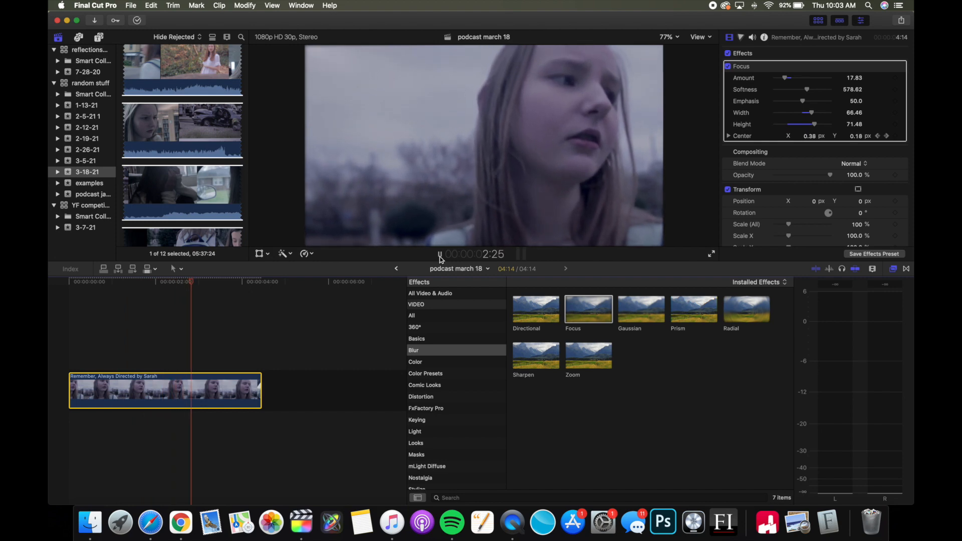
click(441, 255)
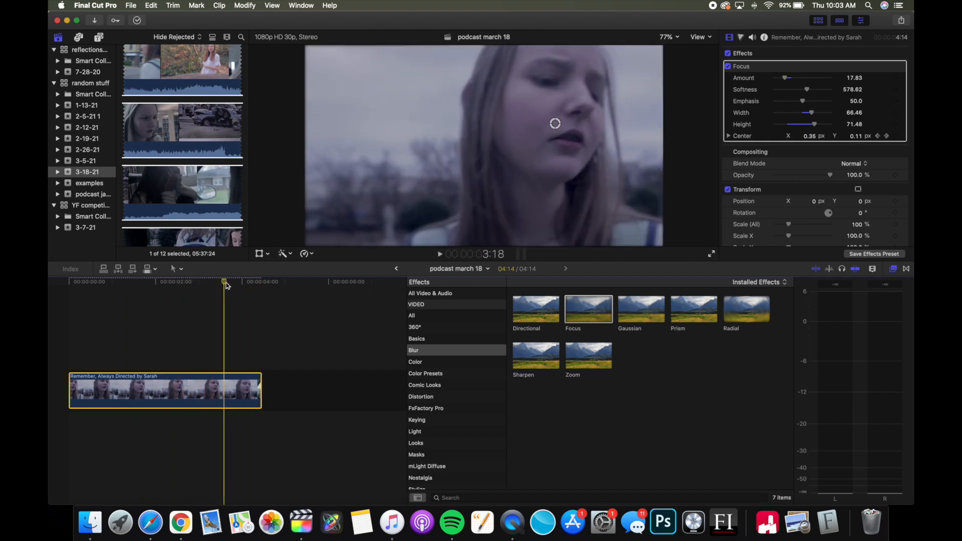
drag(224, 285, 139, 301)
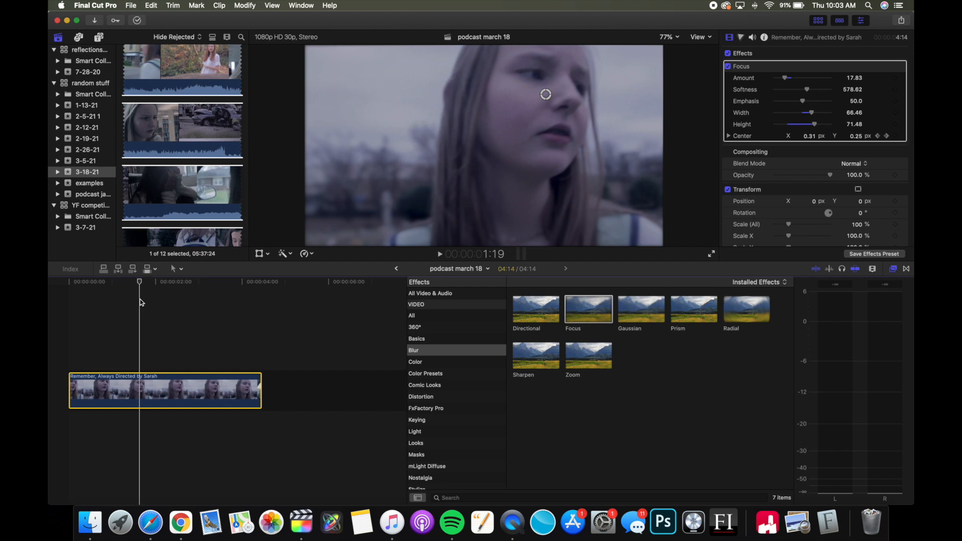
- Add the Sharpen effect to the clip beneath the Focus blur
drag(536, 355, 203, 393)
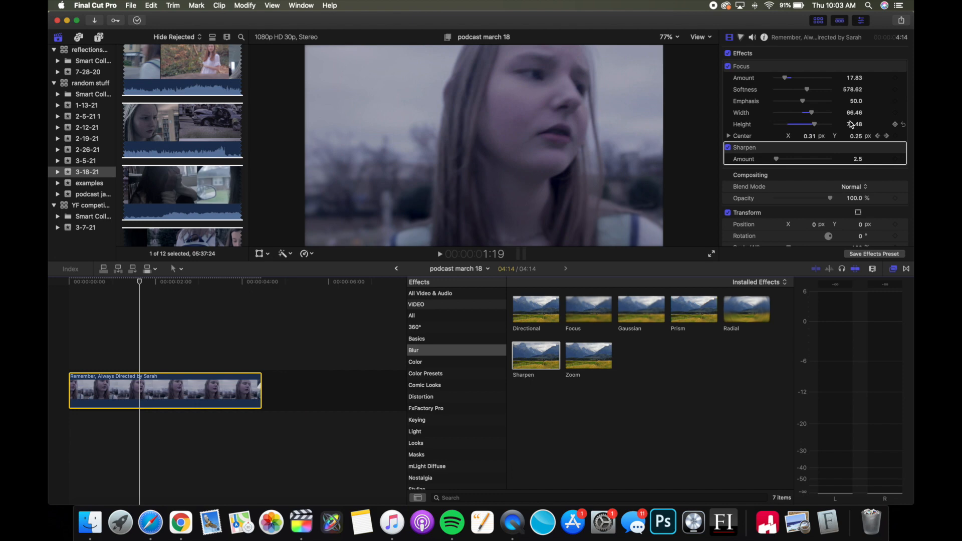
mouse_move(812, 148)
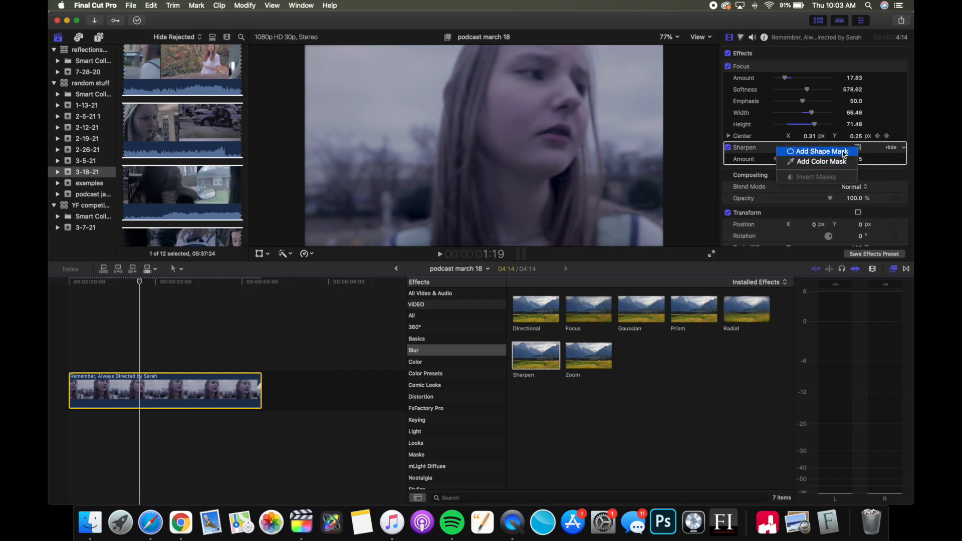
- Add a shape mask to Sharpen, sized and softened to cover just her face
click(858, 148)
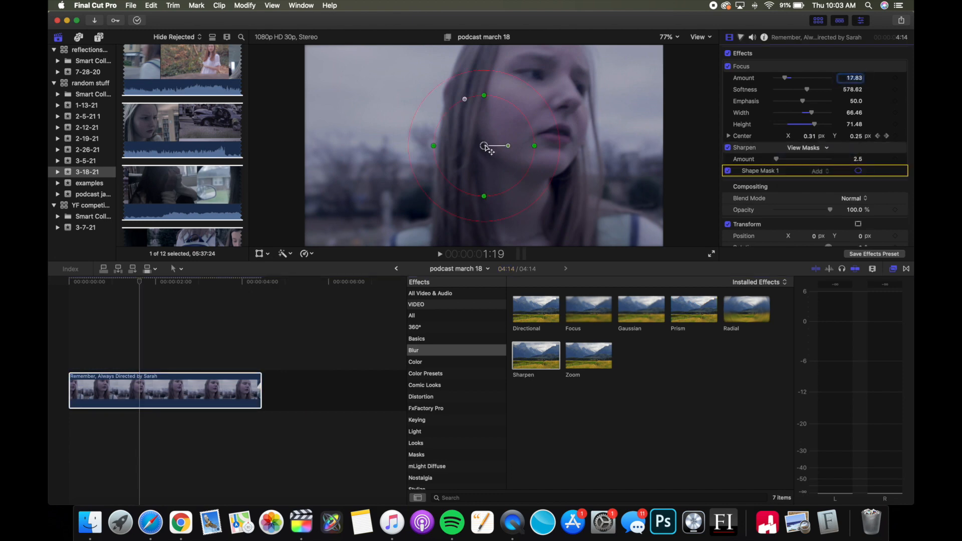
drag(485, 147, 547, 104)
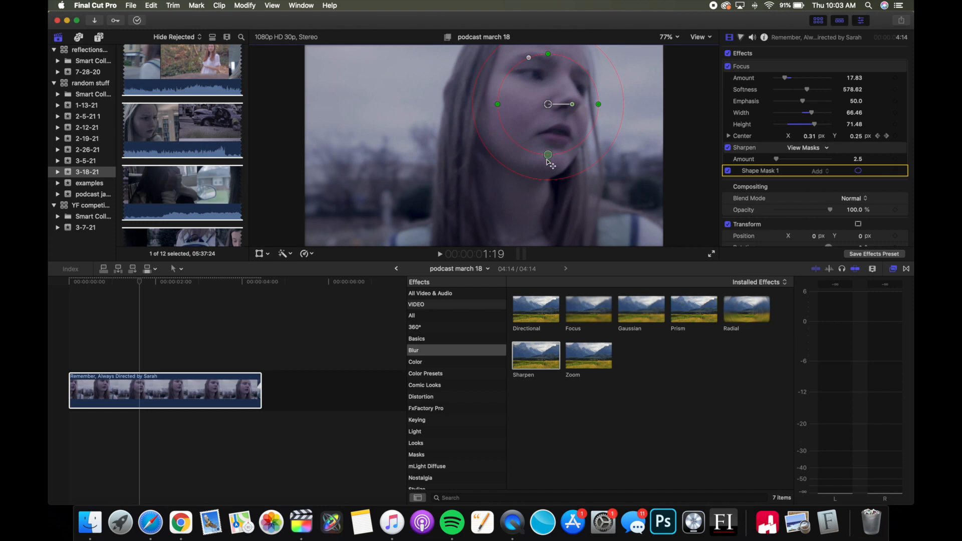
mouse_move(548, 156)
mouse_down()
mouse_move(548, 180)
mouse_move(463, 205)
mouse_up()
drag(499, 106, 489, 107)
drag(549, 107, 527, 106)
- Review from the clip start and reposition the mask to follow her face
click(82, 283)
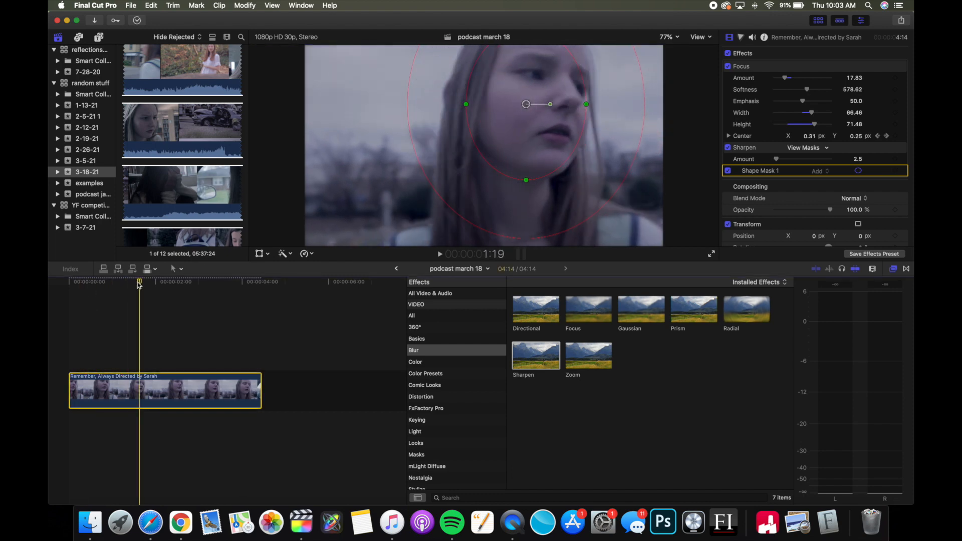
drag(82, 282, 86, 283)
key(space)
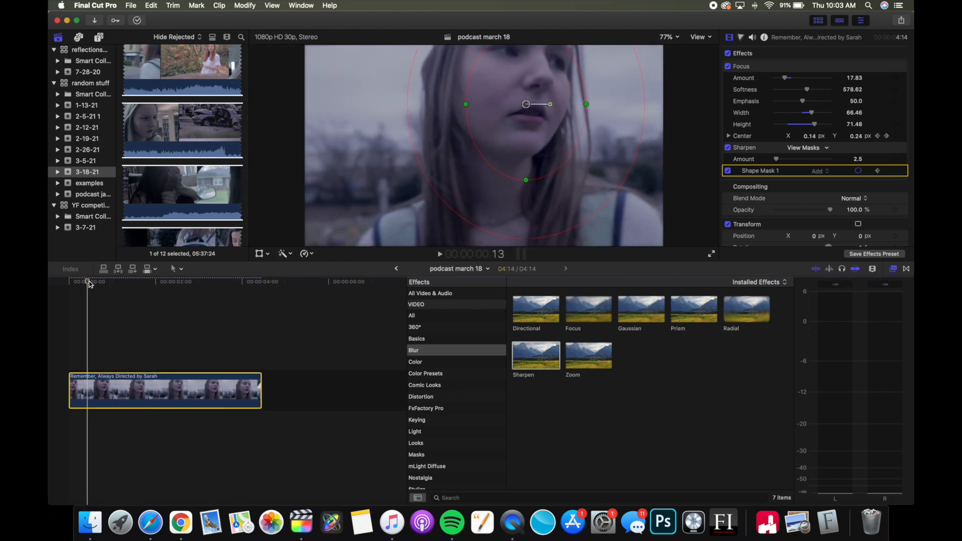
drag(526, 106, 501, 102)
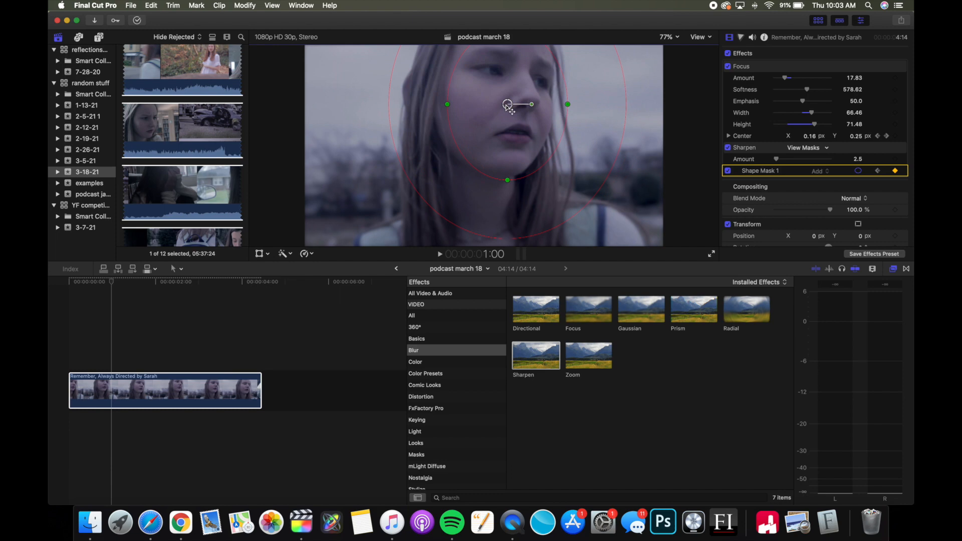
- Play through the clip to review the mask tracking, ending at frame 1:18
click(131, 283)
drag(134, 288, 165, 290)
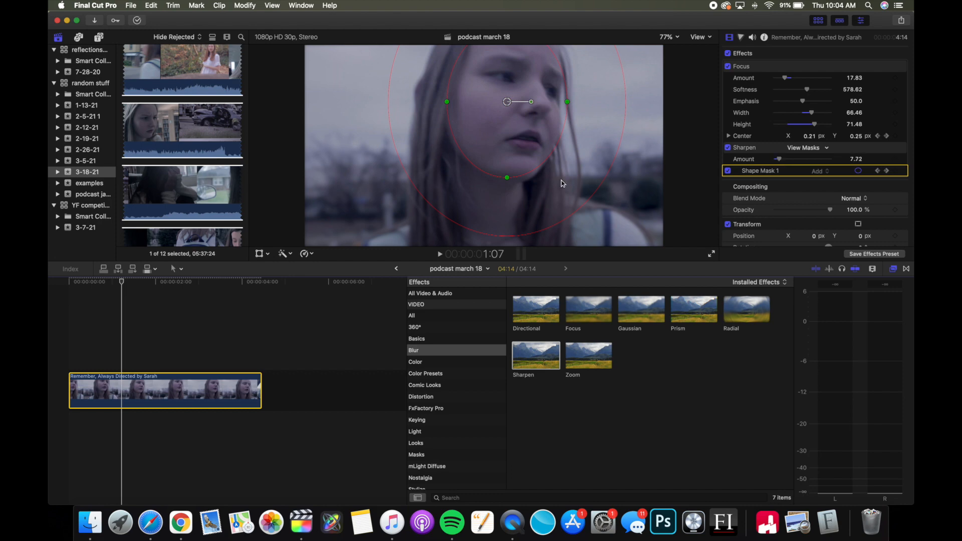
key(space)
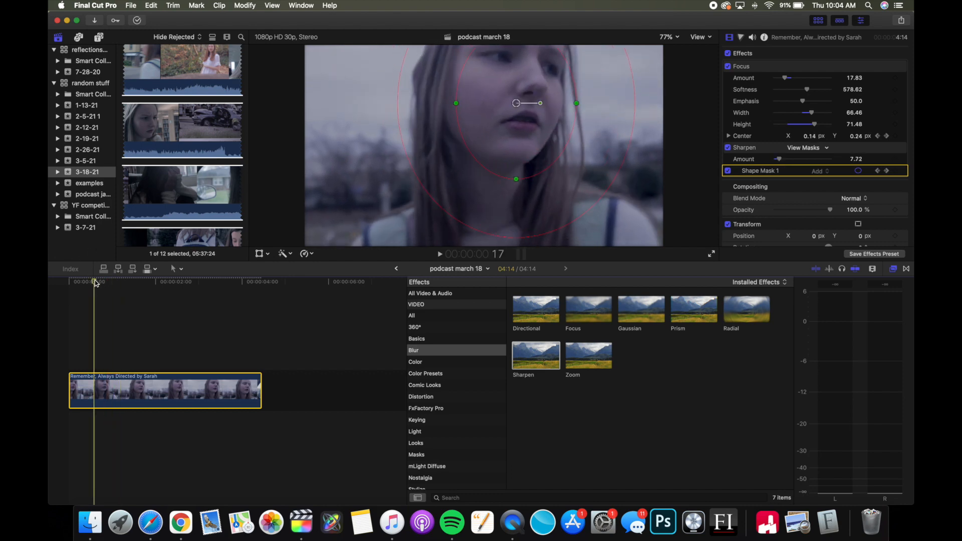
click(439, 256)
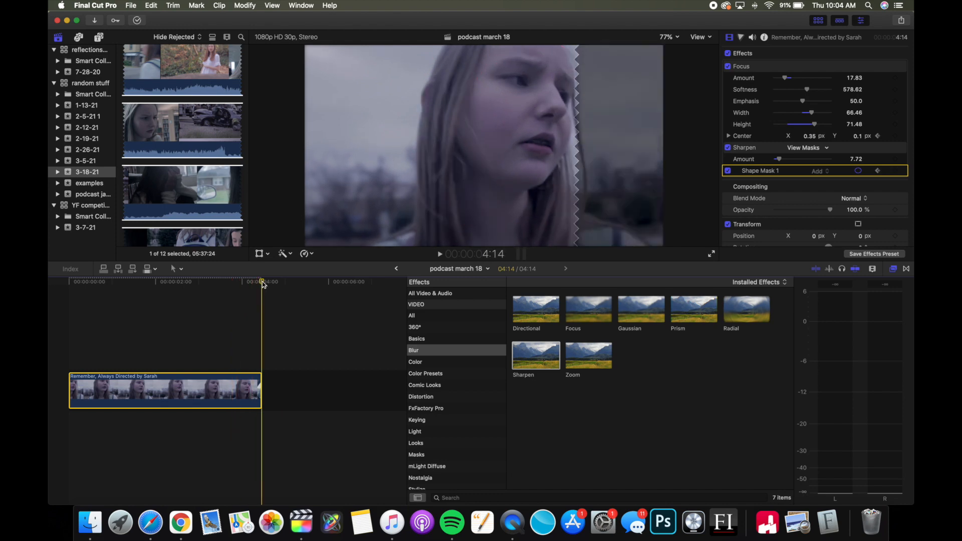
click(140, 283)
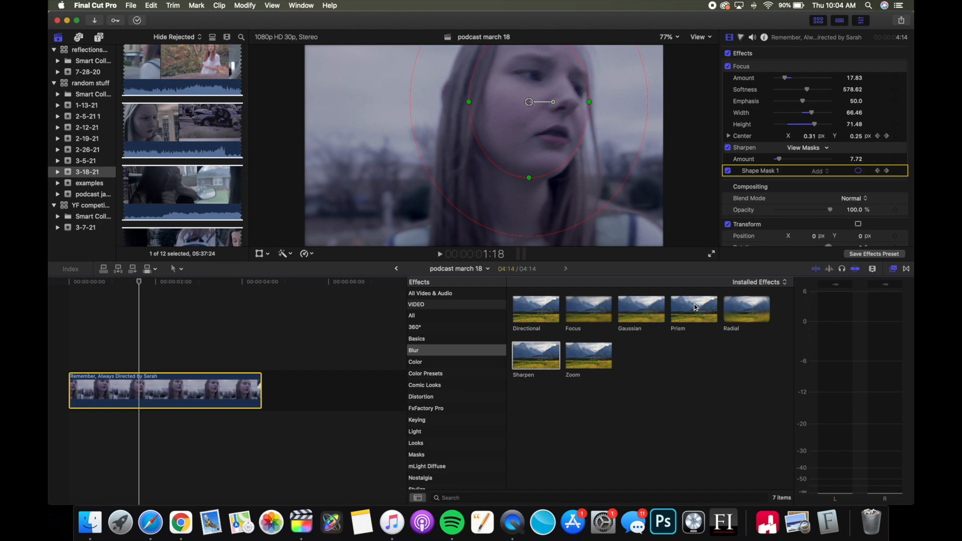
- Apply the Prism blur to the clip and add a shape mask to it
drag(695, 307, 139, 386)
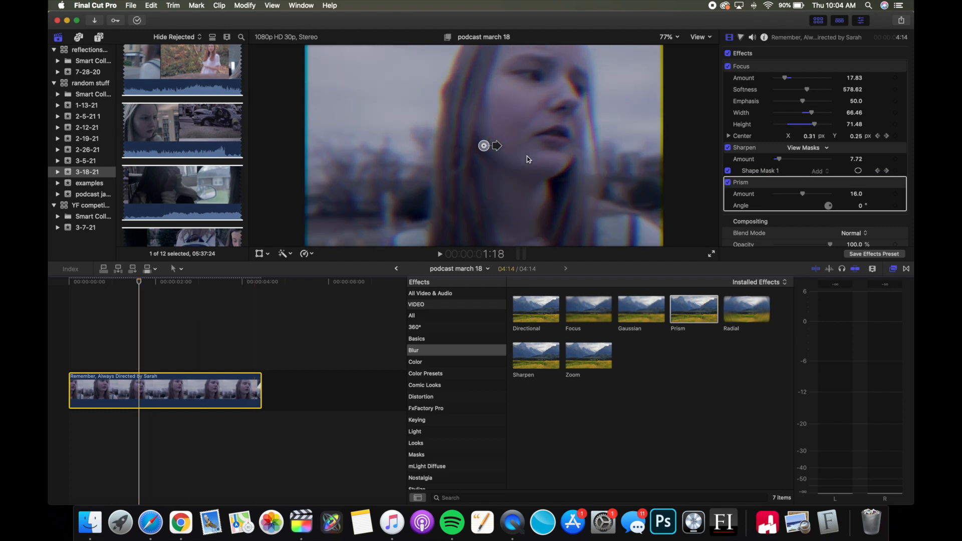
click(858, 183)
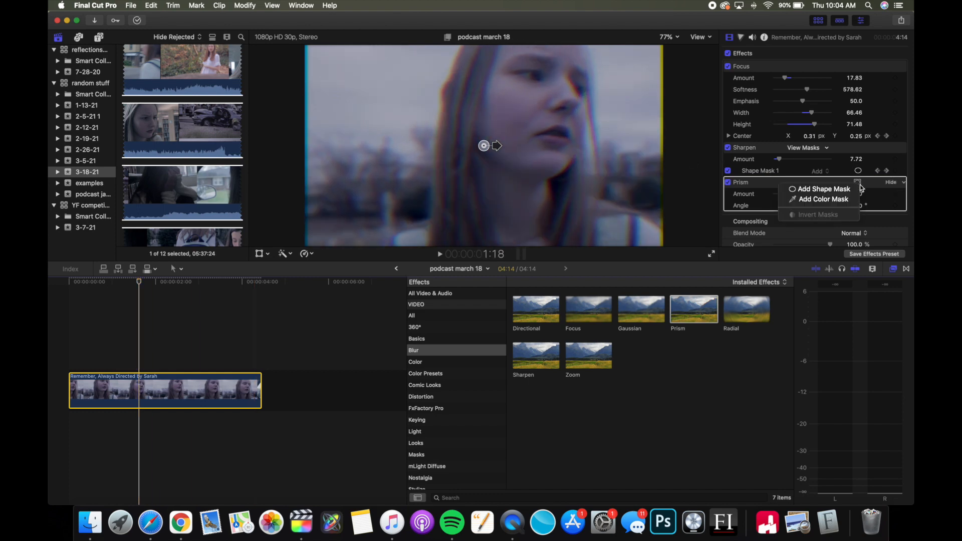
click(825, 189)
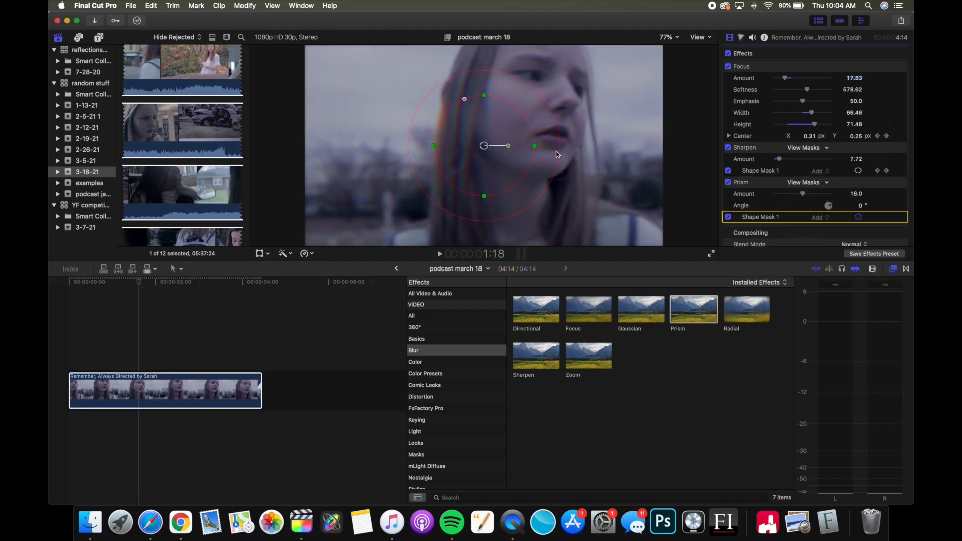
- Position and enlarge the Prism mask to cover her face
drag(485, 145, 548, 105)
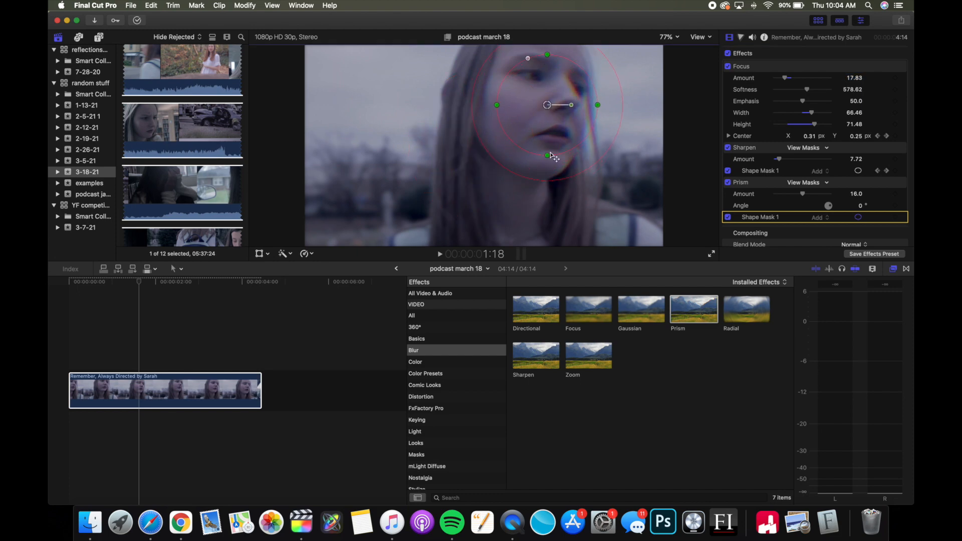
mouse_move(547, 156)
mouse_down()
mouse_move(548, 177)
mouse_move(516, 132)
mouse_up()
- Invert the Prism mask to affect only the background and lower its amount to about 7
click(857, 183)
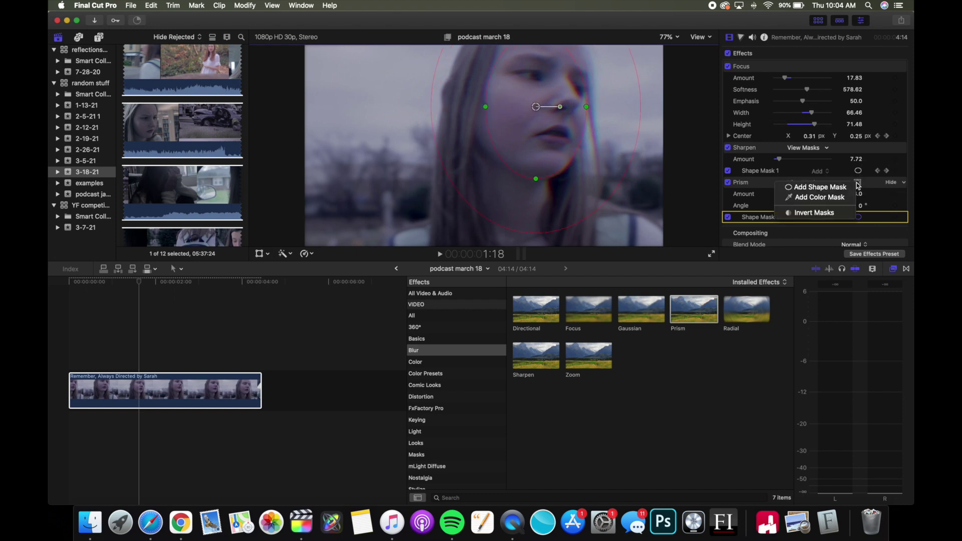
click(822, 212)
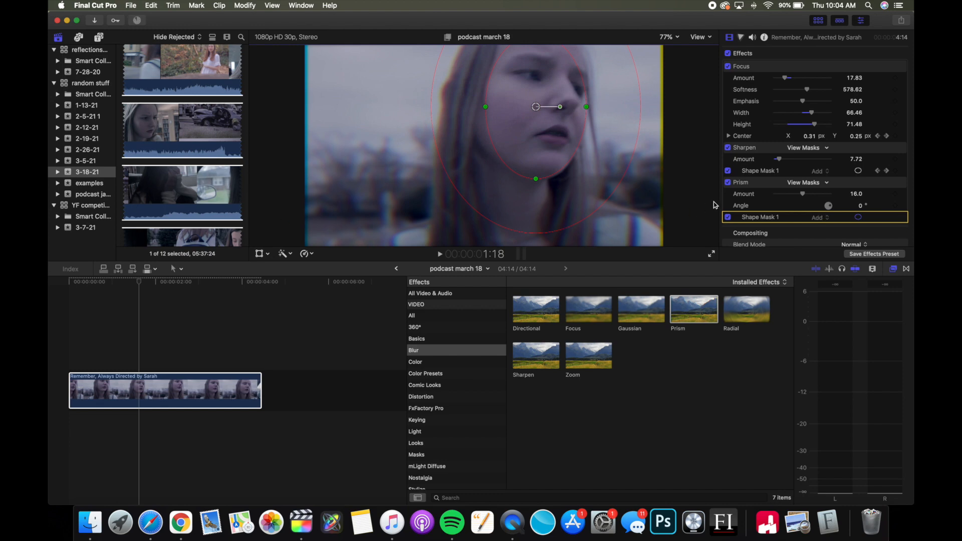
mouse_move(802, 195)
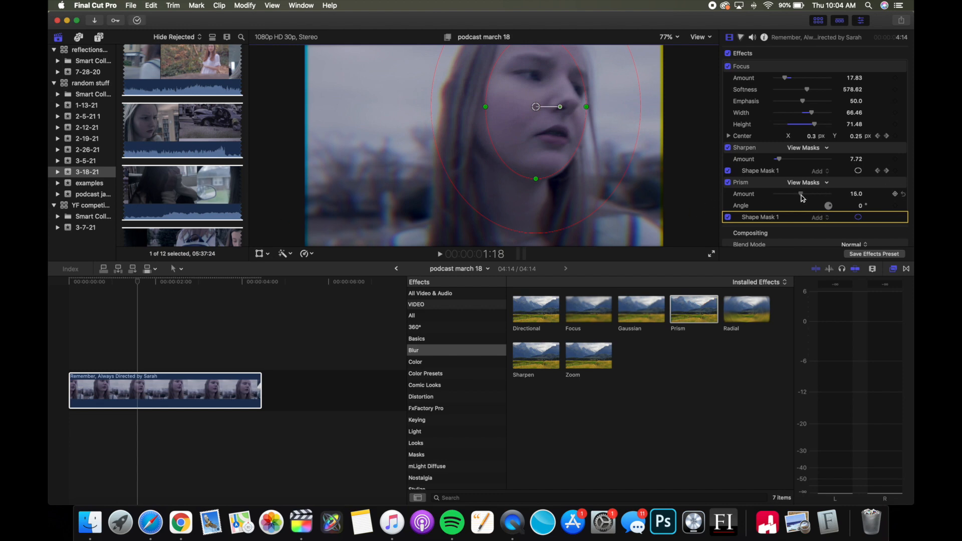
drag(804, 194, 792, 194)
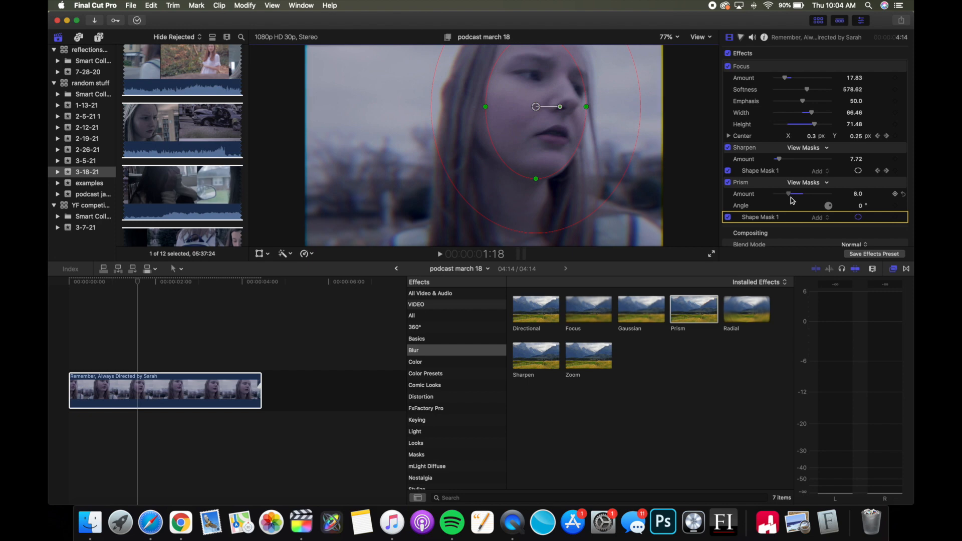
click(68, 282)
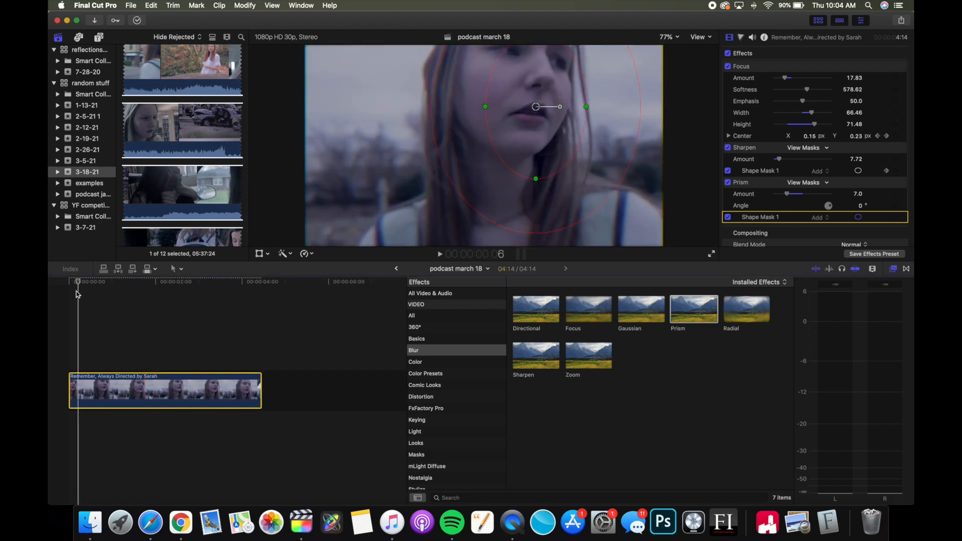